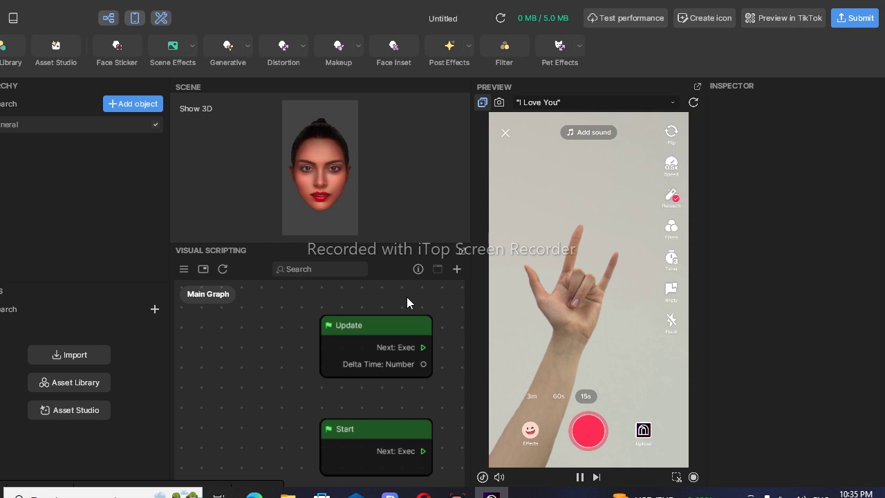
Review the application-level commands and the project commands for creating, opening, saving and submitting an effect.
{"action": "left_click", "coordinate": [21, 4]}
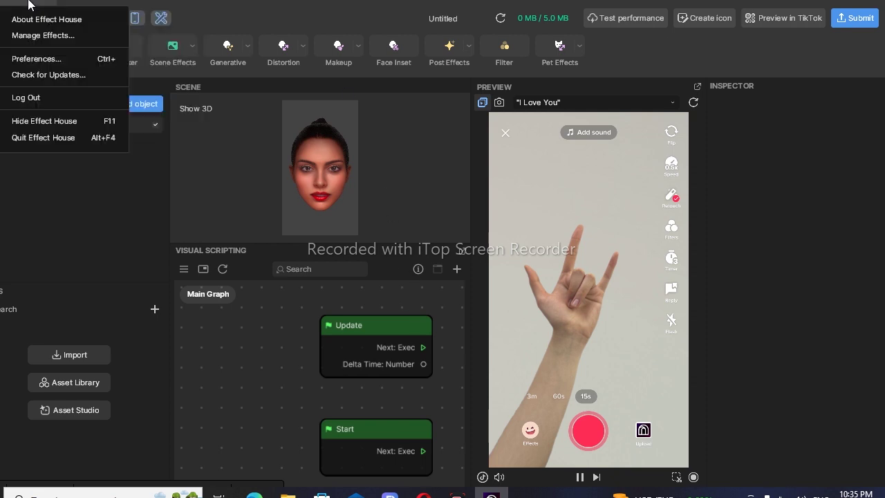
{"action": "left_click", "coordinate": [21, 3]}
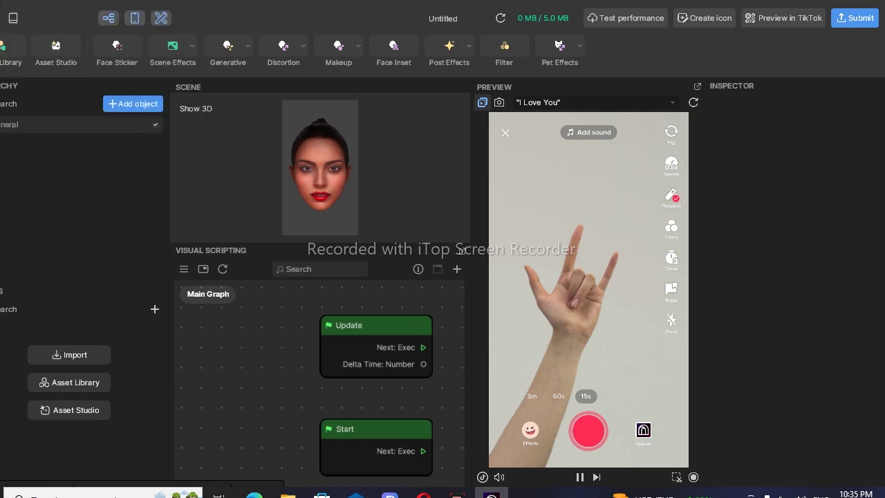
{"action": "left_click", "coordinate": [10, 2]}
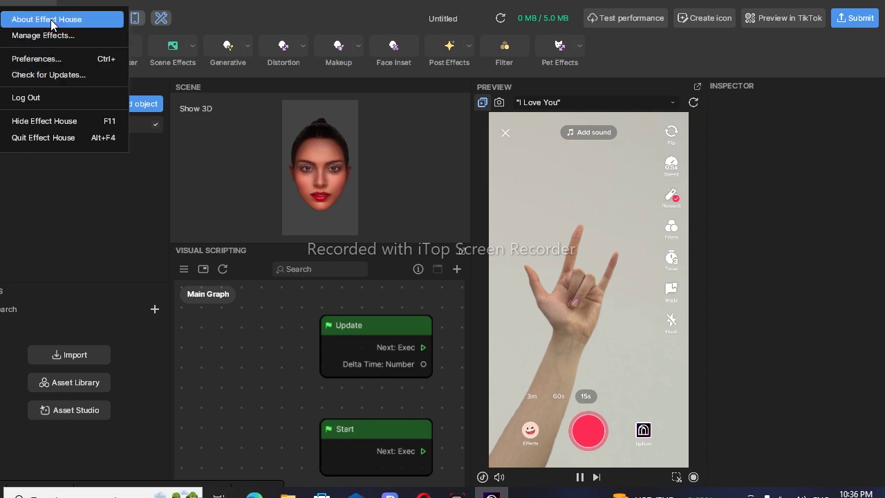
{"action": "left_click", "coordinate": [137, 356]}
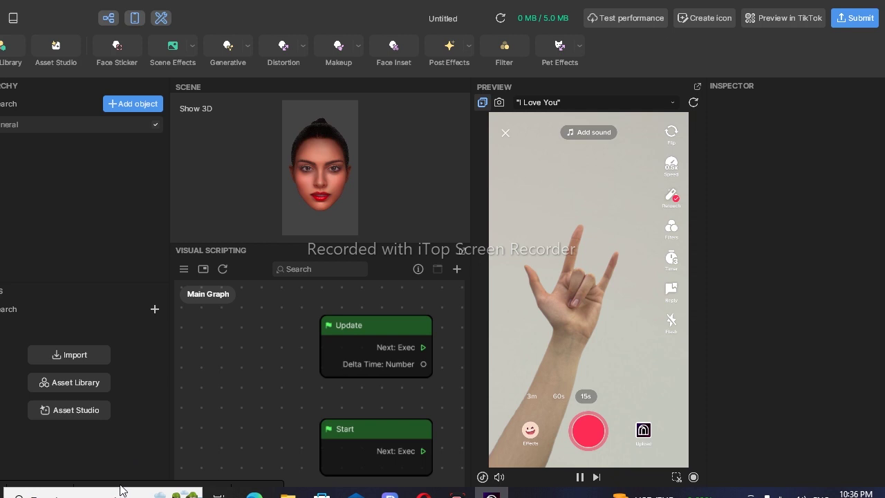
{"action": "mouse_move", "coordinate": [119, 489]}
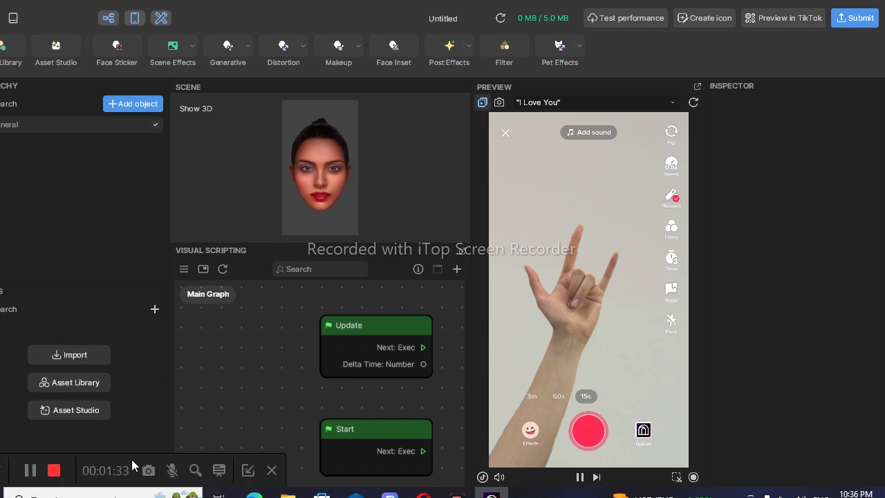
{"action": "left_click", "coordinate": [73, 3]}
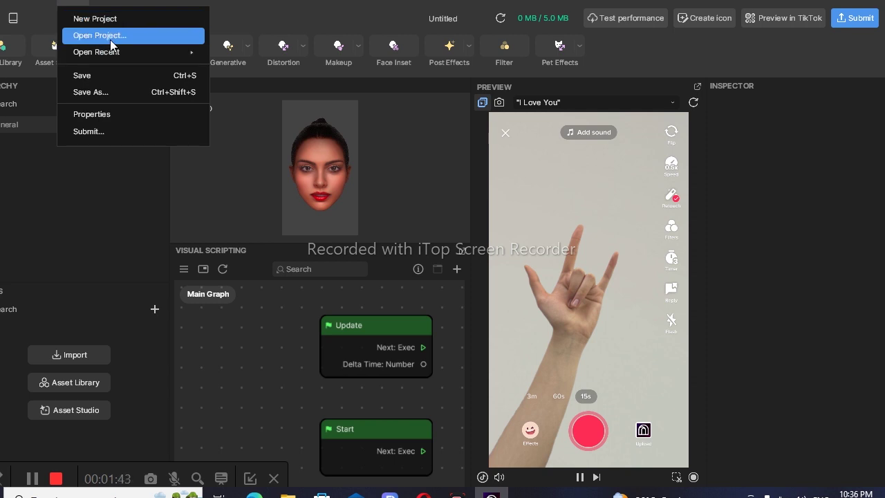
{"action": "mouse_move", "coordinate": [116, 54]}
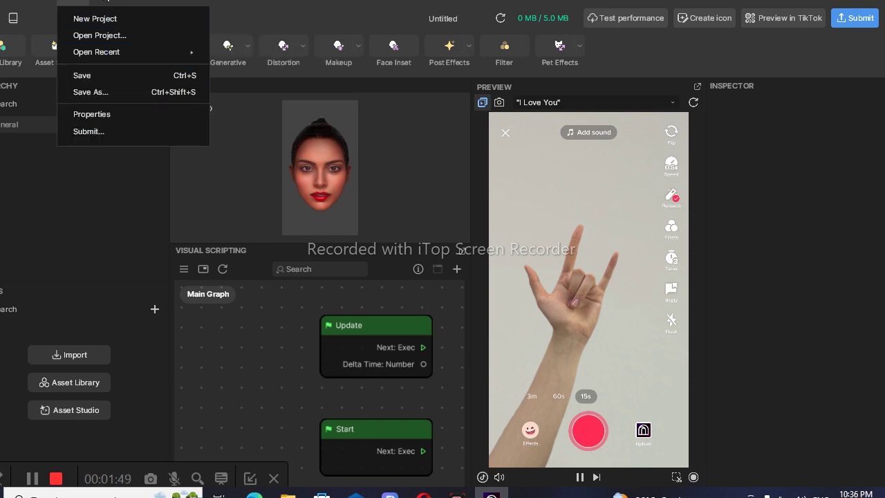
{"action": "mouse_move", "coordinate": [106, 2]}
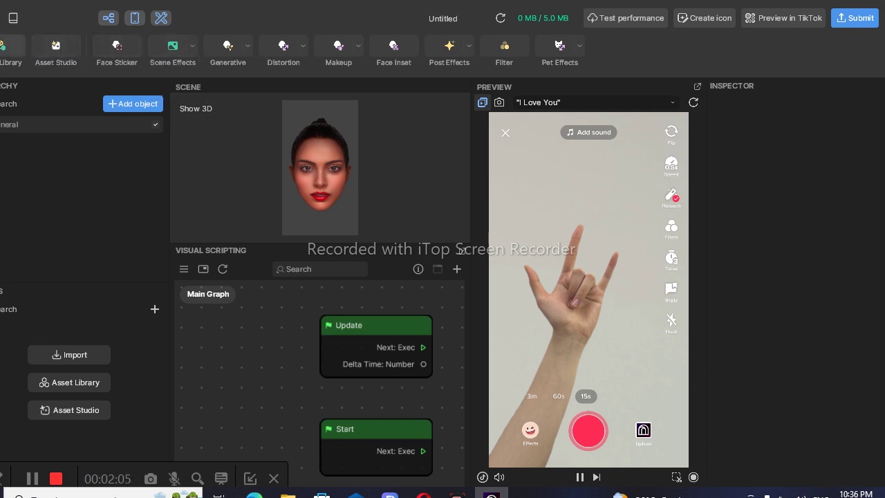
Examine the available effect tools, the object categories that can be added to the scene, and the list of post effects.
{"action": "left_click", "coordinate": [197, 477]}
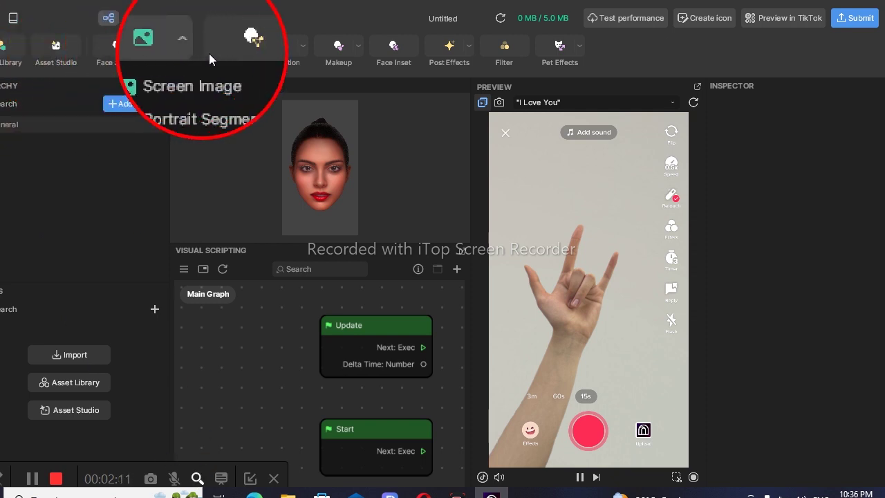
{"action": "mouse_move", "coordinate": [286, 53]}
{"action": "mouse_move", "coordinate": [550, 51]}
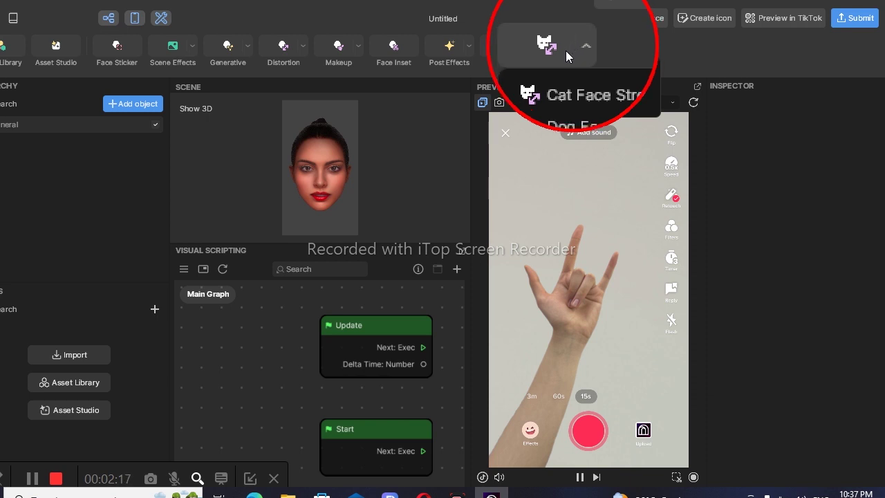
{"action": "left_click", "coordinate": [112, 103]}
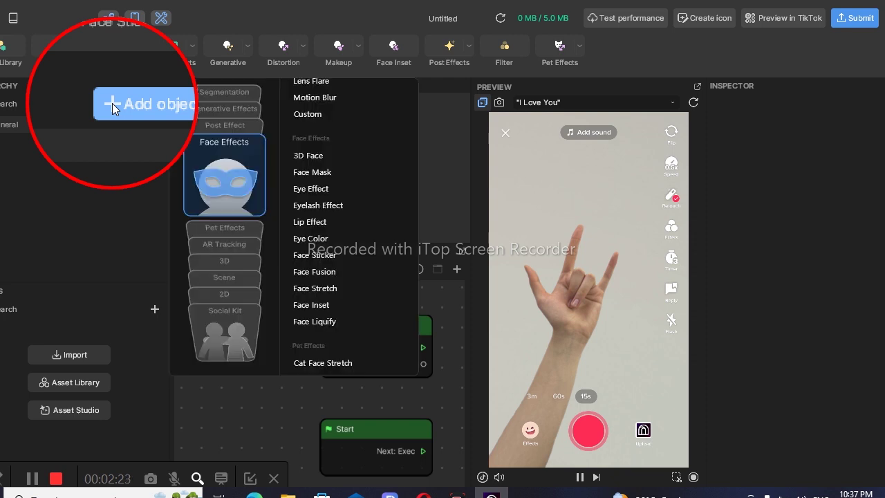
{"action": "left_click", "coordinate": [271, 113]}
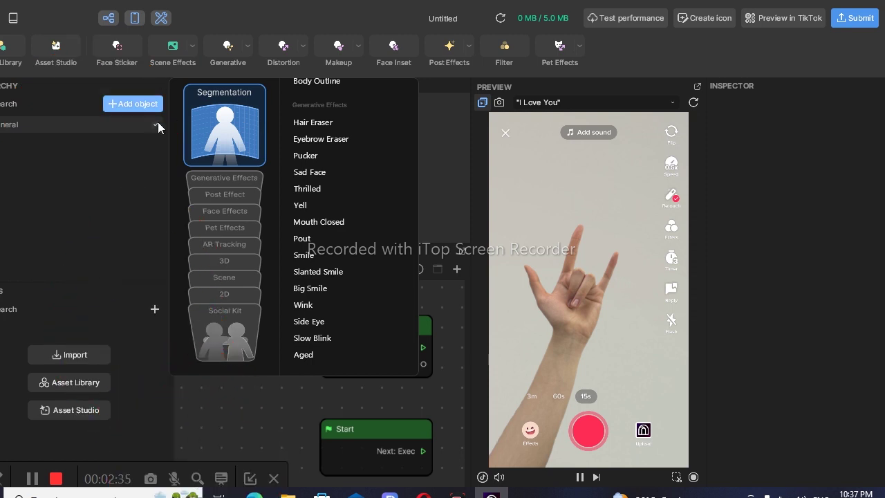
{"action": "left_click", "coordinate": [136, 167]}
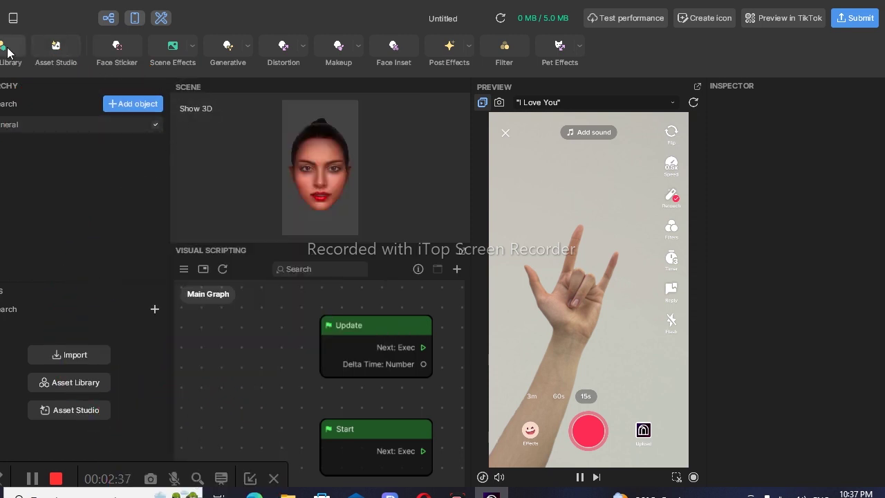
{"action": "left_click", "coordinate": [556, 49]}
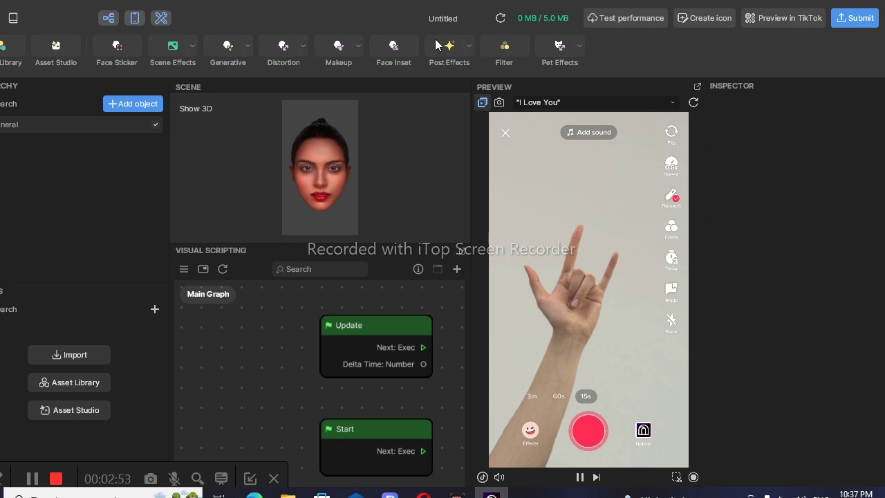
{"action": "left_click", "coordinate": [436, 45]}
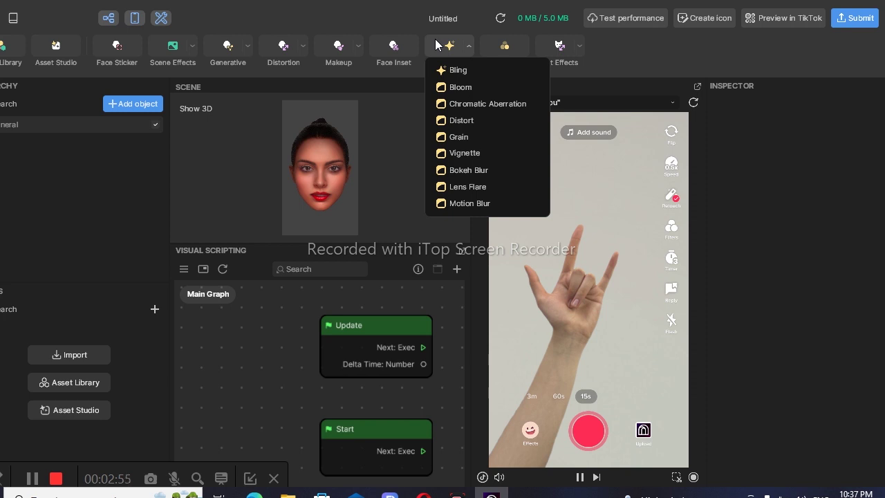
{"action": "left_click", "coordinate": [439, 8]}
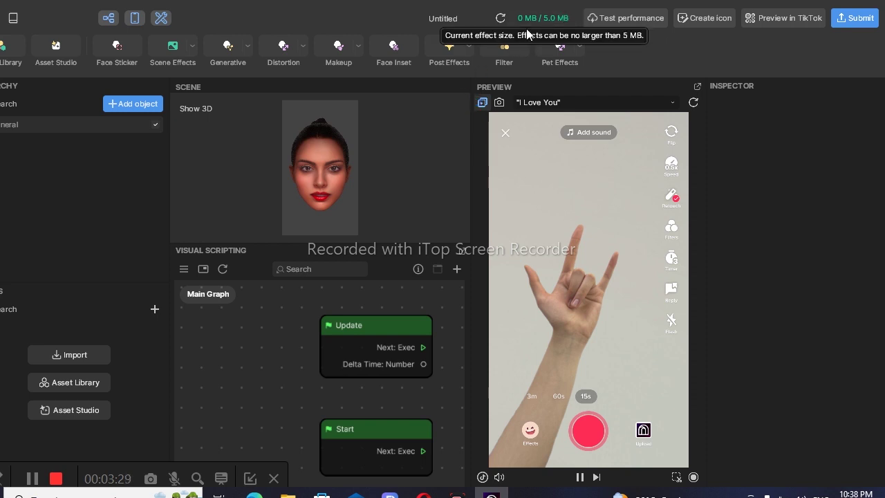
Run the performance test on the untitled effect and generate a QR code for previewing it in TikTok.
{"action": "left_click", "coordinate": [604, 17]}
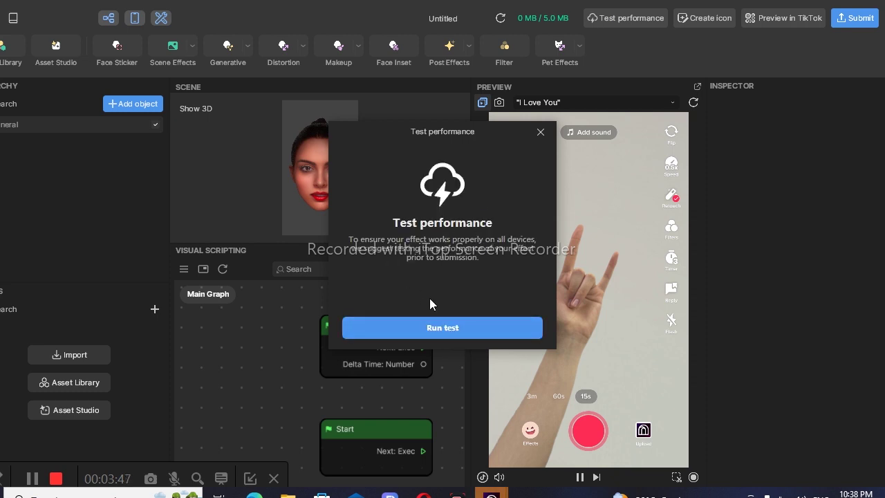
{"action": "left_click", "coordinate": [445, 329]}
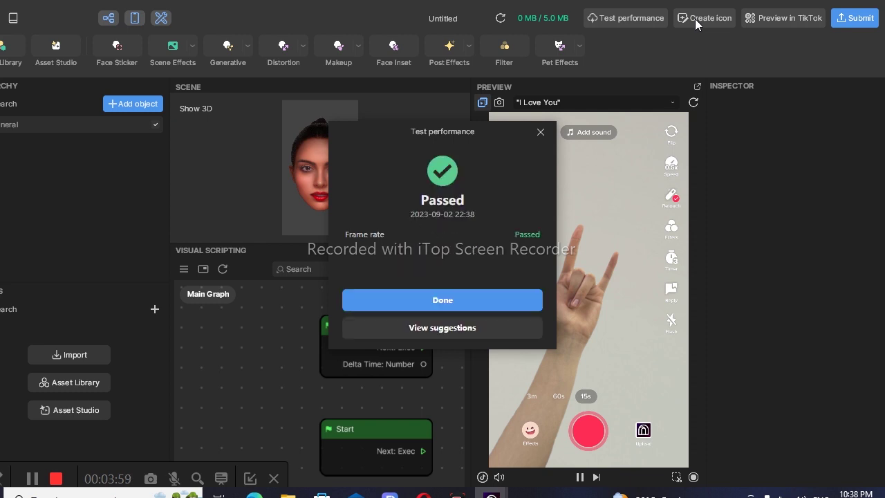
{"action": "left_click", "coordinate": [446, 309]}
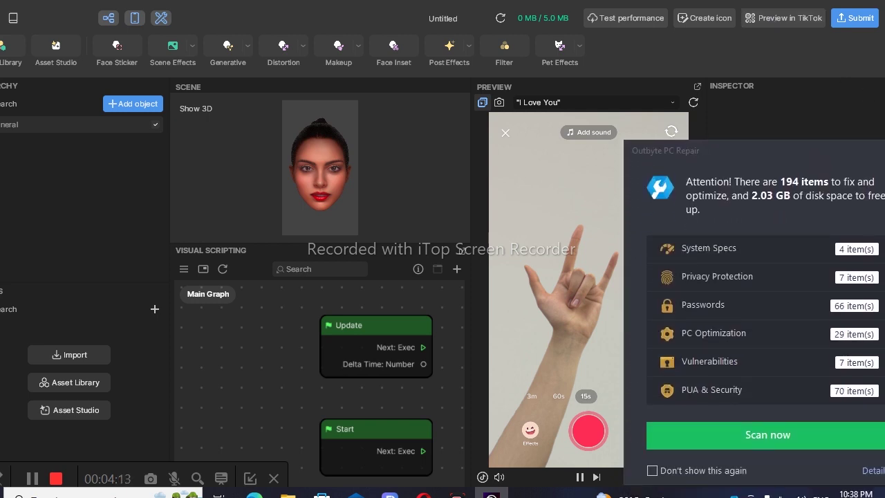
{"action": "left_click", "coordinate": [795, 20]}
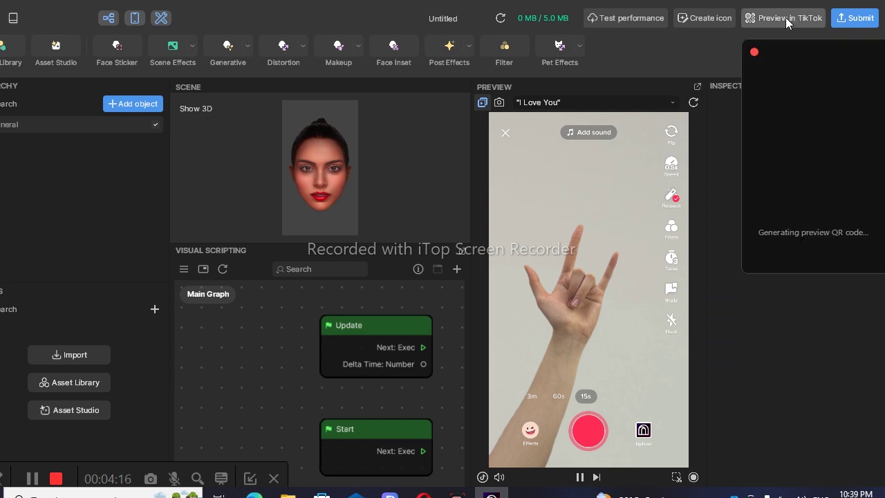
{"action": "left_click", "coordinate": [710, 57]}
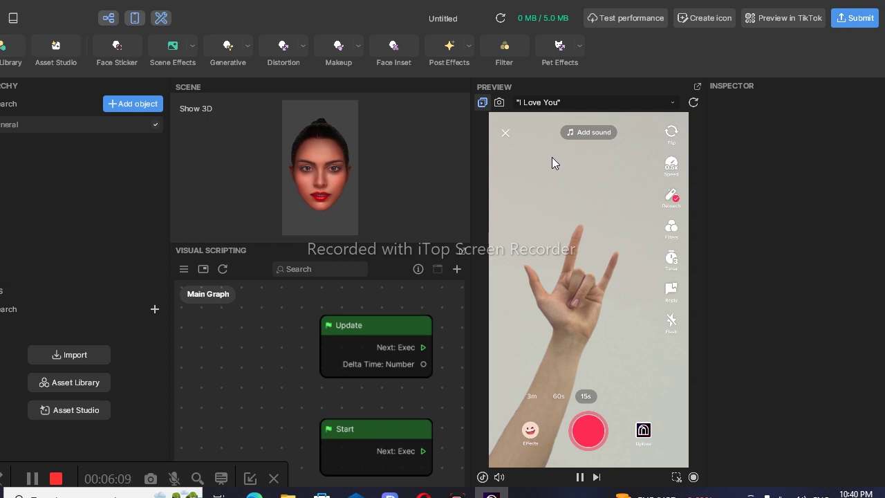
Switch the preview source to the HD Pro Webcam C920 camera and return it to the sample media.
{"action": "left_click", "coordinate": [484, 105]}
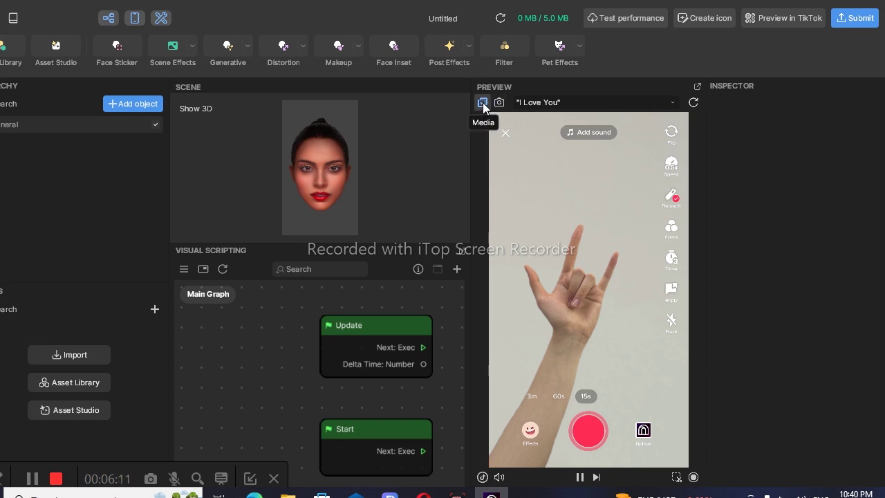
{"action": "left_click", "coordinate": [484, 105]}
{"action": "left_click", "coordinate": [485, 105]}
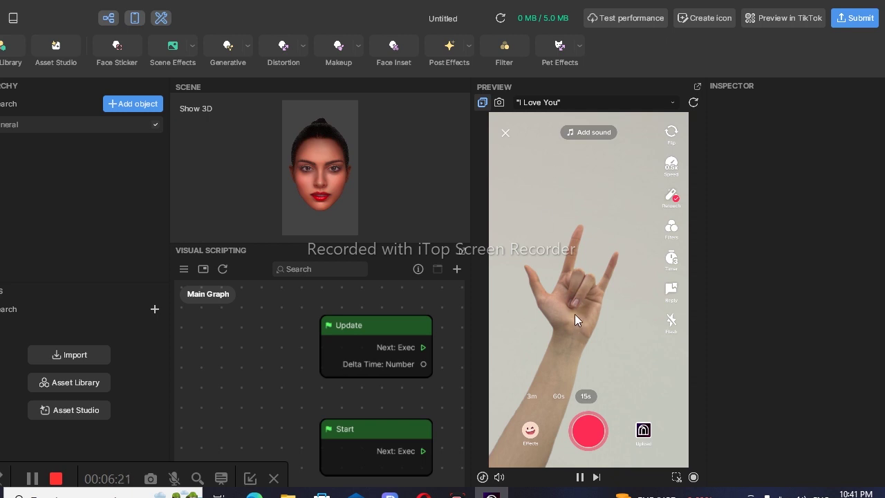
{"action": "left_click", "coordinate": [498, 104]}
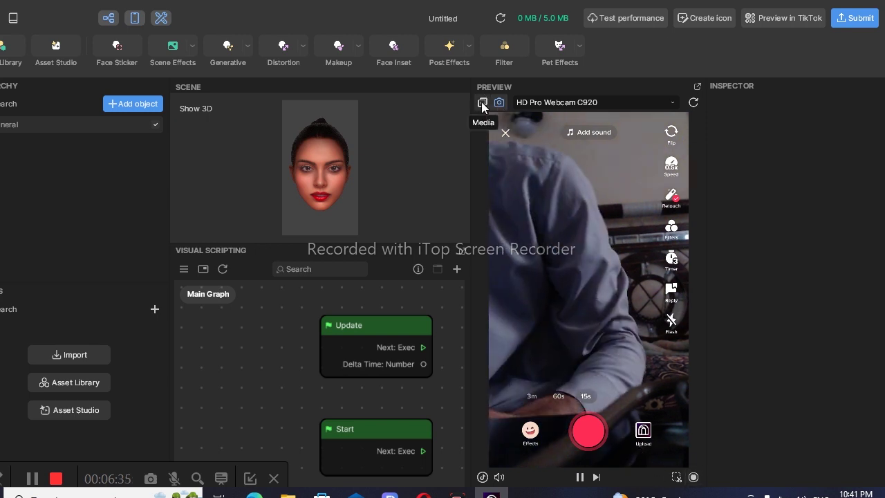
{"action": "left_click", "coordinate": [482, 103]}
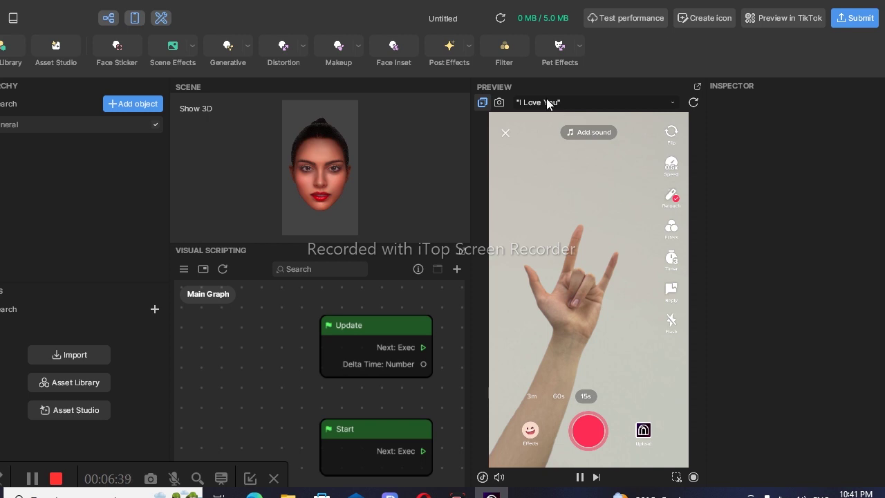
Examine the preview media library's Face, Full Body, Two Person, Hand, Environment and Pet samples.
{"action": "left_click", "coordinate": [672, 104]}
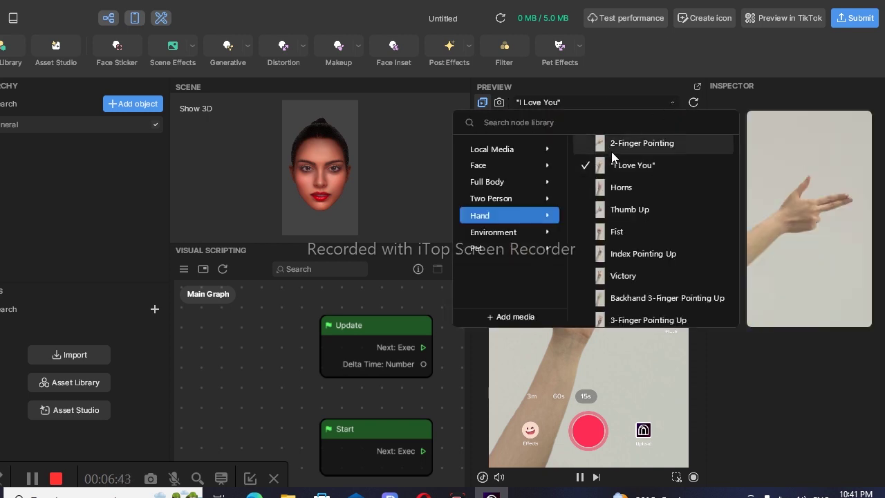
{"action": "mouse_move", "coordinate": [512, 172]}
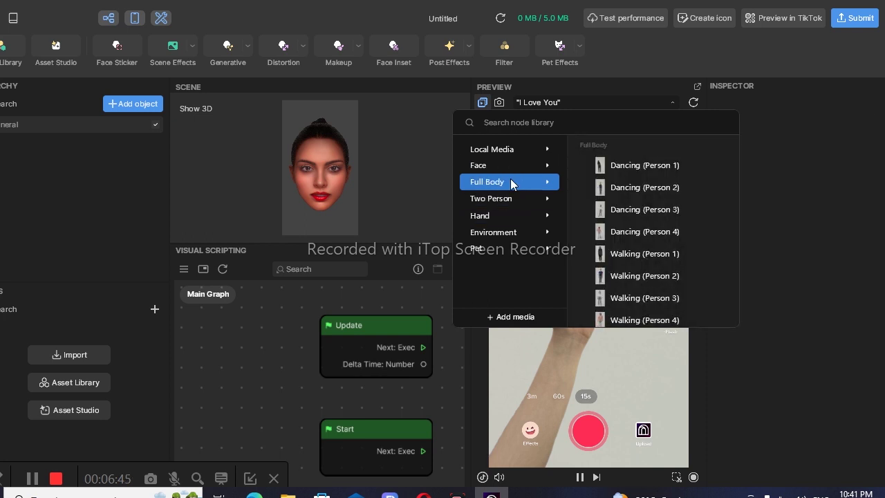
{"action": "mouse_move", "coordinate": [520, 197]}
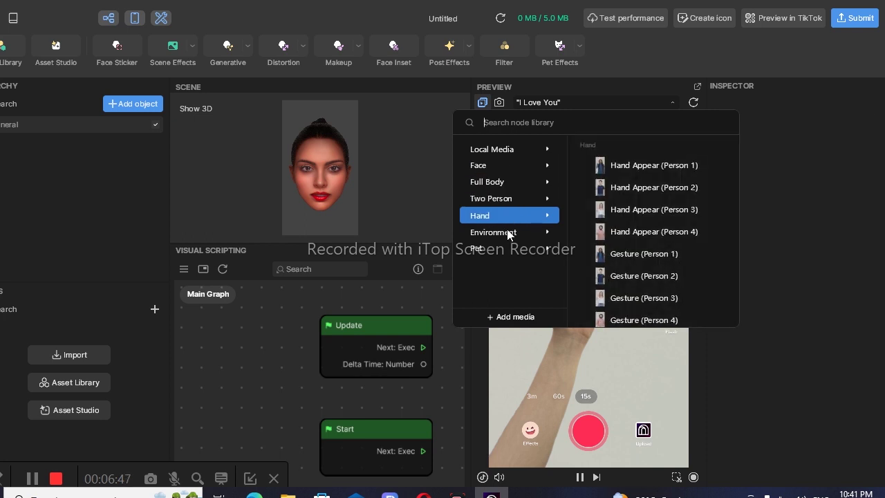
{"action": "mouse_move", "coordinate": [505, 247]}
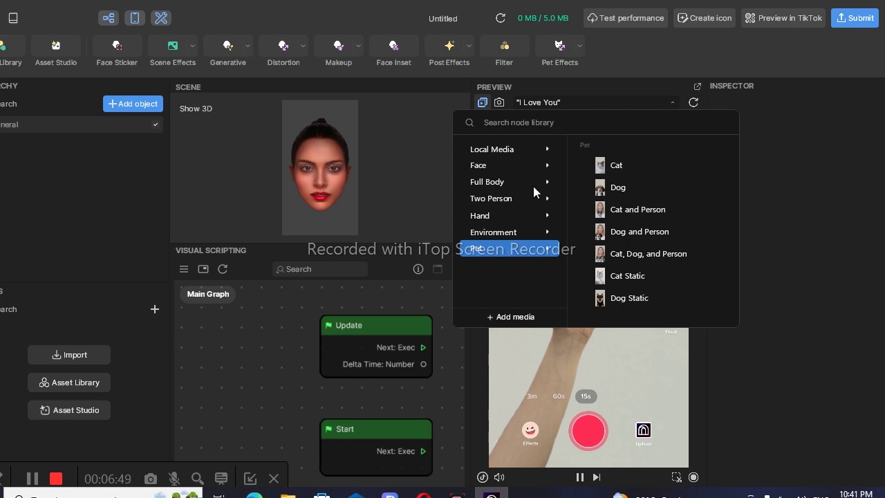
{"action": "mouse_move", "coordinate": [633, 168]}
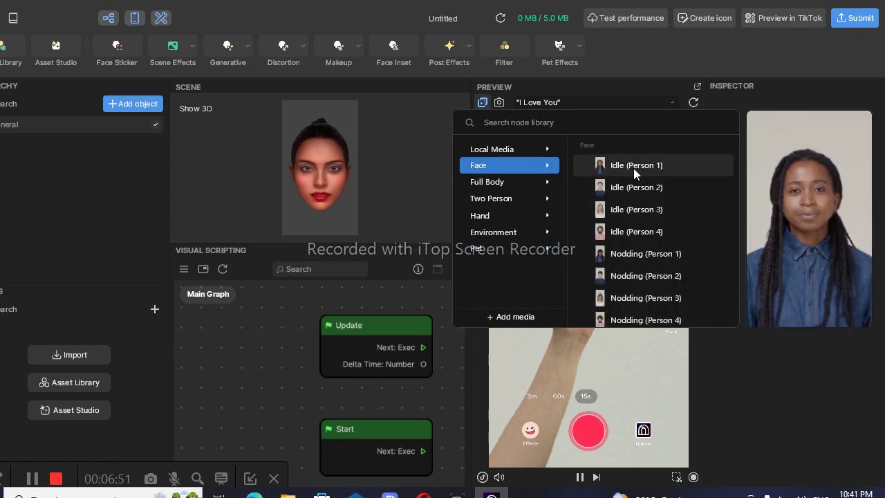
{"action": "mouse_move", "coordinate": [629, 192]}
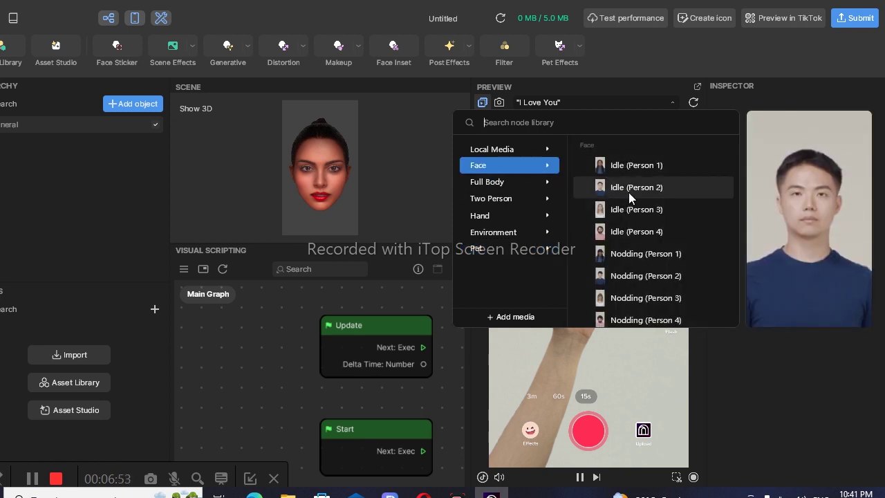
{"action": "scroll", "coordinate": [629, 192], "scroll_direction": "down", "scroll_amount": 1}
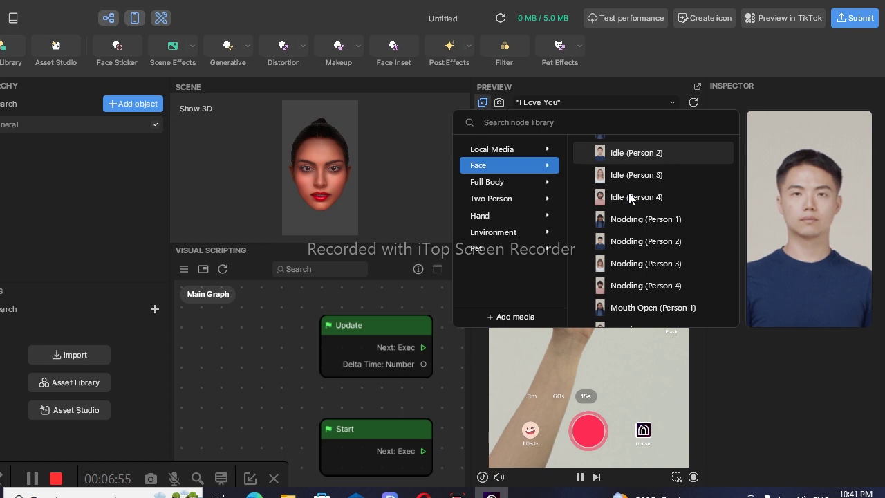
{"action": "scroll", "coordinate": [629, 196], "scroll_direction": "down", "scroll_amount": 1}
{"action": "scroll", "coordinate": [629, 197], "scroll_direction": "down", "scroll_amount": 2}
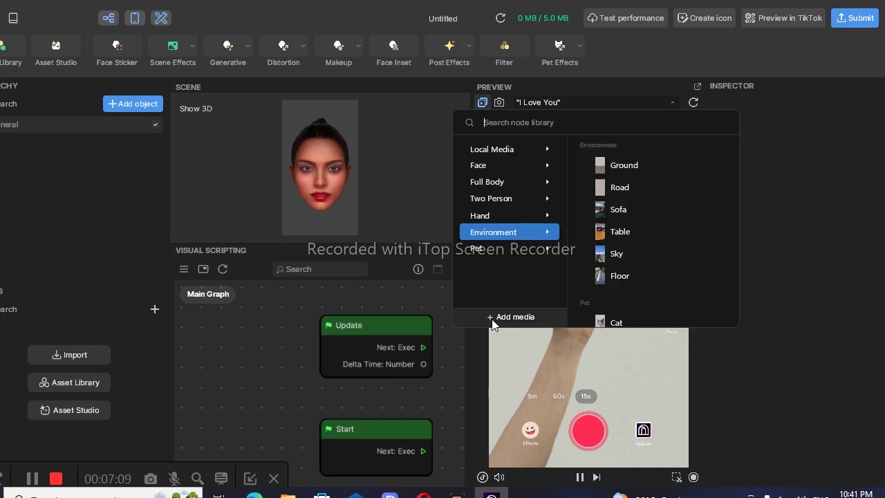
Browse this PC's folders and drives for custom media to add to the preview, and leave without choosing a file.
{"action": "left_click", "coordinate": [494, 322]}
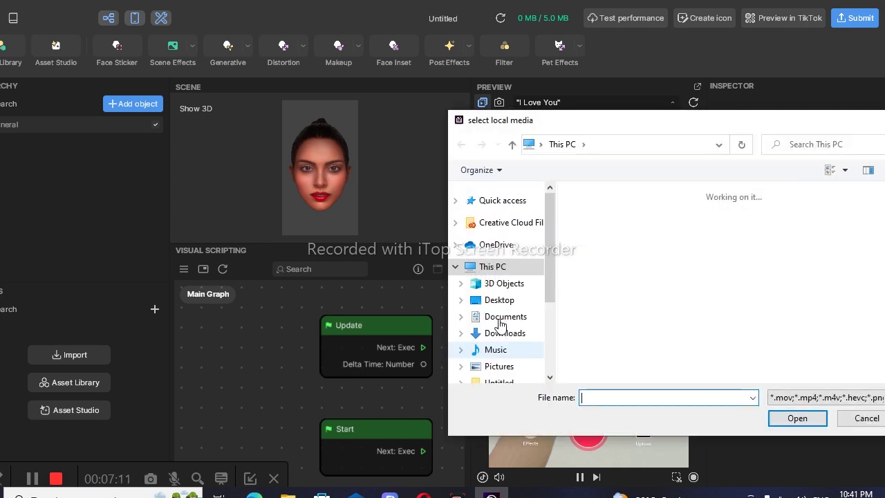
{"action": "scroll", "coordinate": [657, 290], "scroll_direction": "down", "scroll_amount": 5}
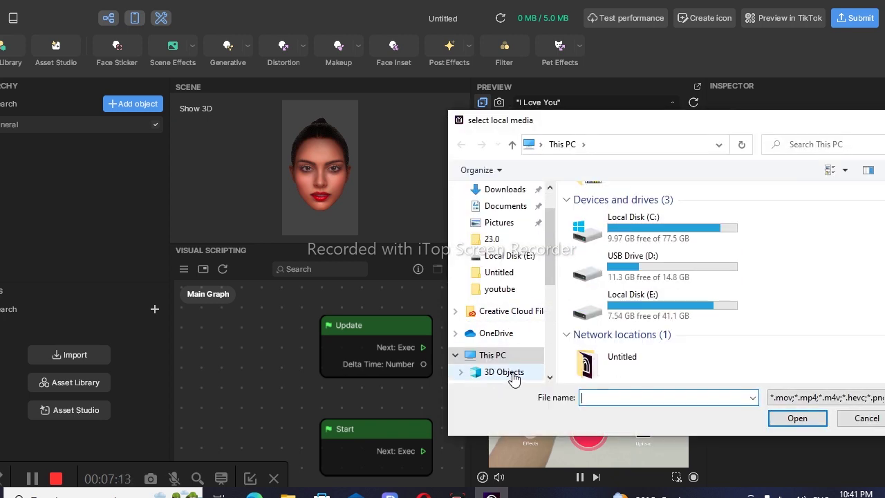
{"action": "scroll", "coordinate": [515, 377], "scroll_direction": "down", "scroll_amount": 1}
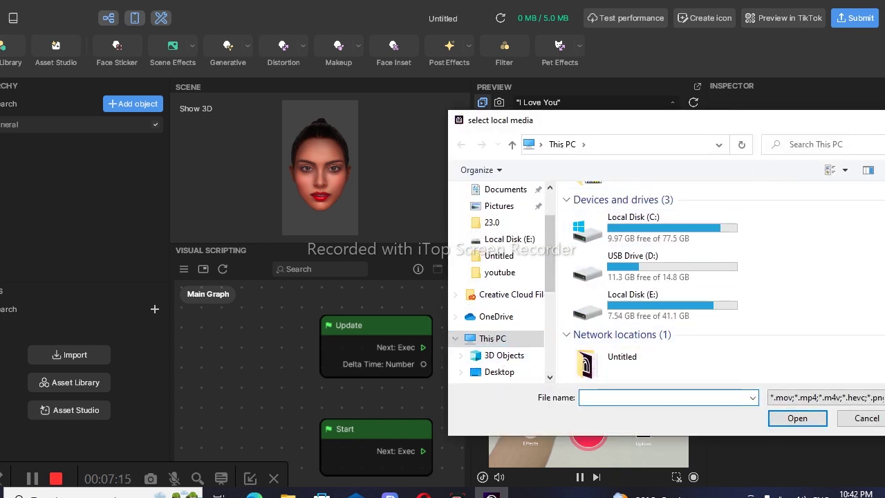
{"action": "key", "text": "Escape"}
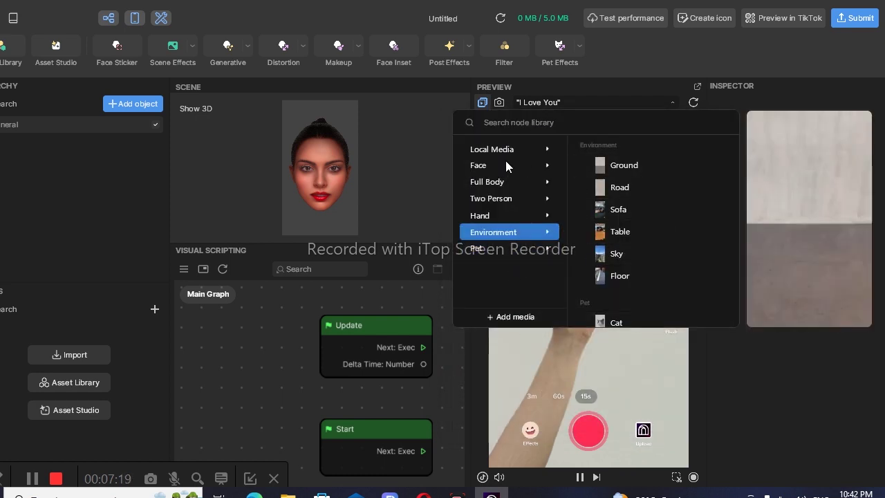
Examine the Local Media files available as preview sources and close the preview media list.
{"action": "left_click", "coordinate": [517, 146]}
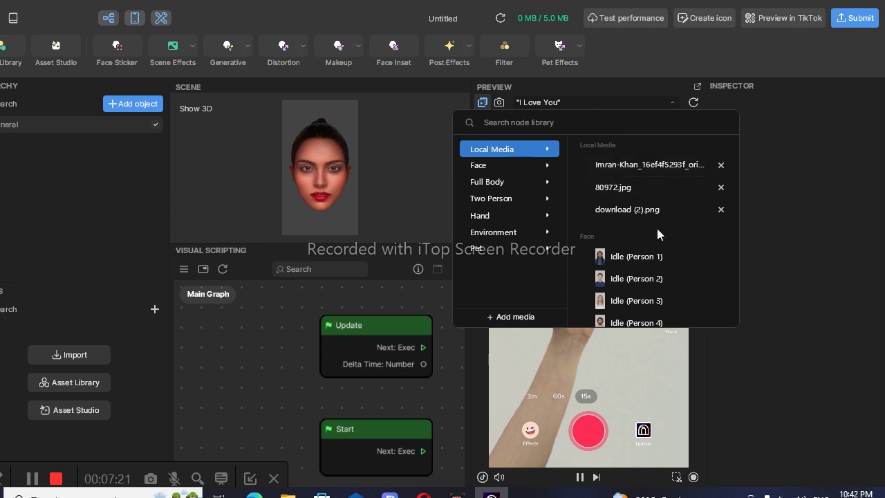
{"action": "scroll", "coordinate": [654, 228], "scroll_direction": "down", "scroll_amount": 1}
{"action": "scroll", "coordinate": [654, 228], "scroll_direction": "up", "scroll_amount": 1}
{"action": "left_click", "coordinate": [600, 102]}
{"action": "left_click", "coordinate": [600, 102]}
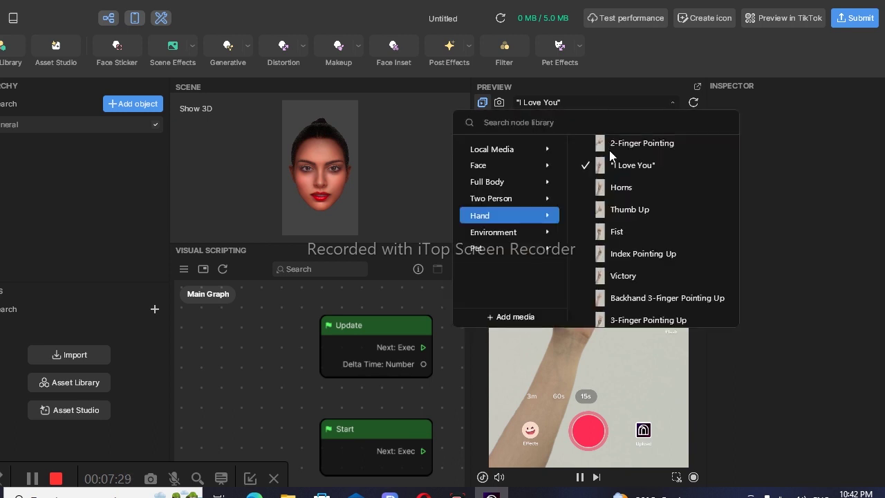
{"action": "left_click", "coordinate": [797, 88]}
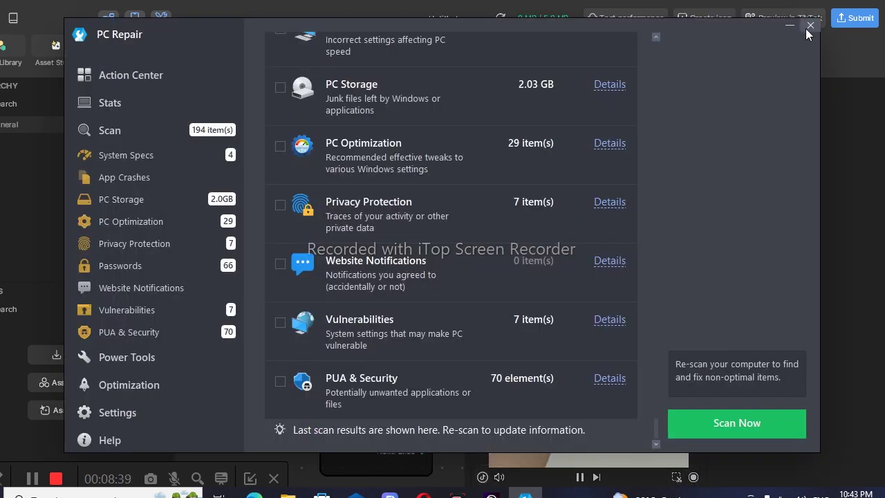
Close the PC Repair window covering the editor and examine the preview's TikTok interface and phone model options.
{"action": "left_click", "coordinate": [810, 25]}
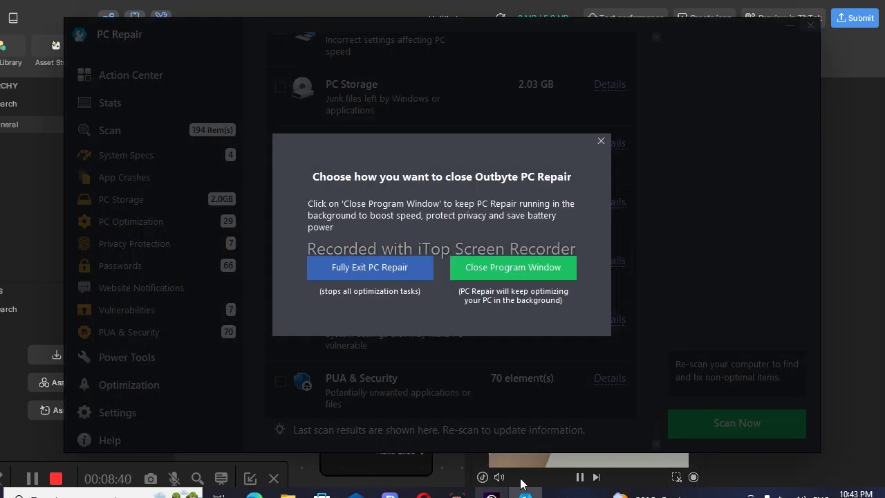
{"action": "left_click", "coordinate": [543, 264]}
{"action": "left_click", "coordinate": [483, 478]}
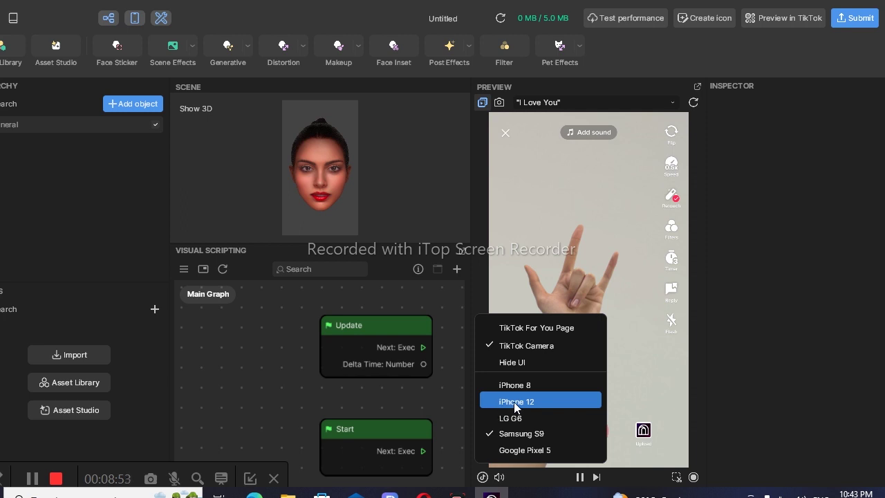
{"action": "left_click", "coordinate": [628, 362]}
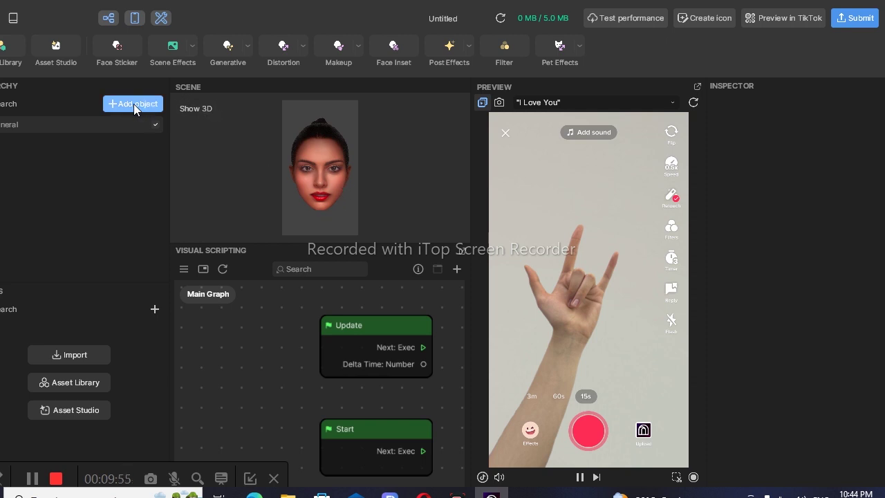
Switch the preview sample to the Idle (Person 3) face media.
{"action": "left_click", "coordinate": [642, 104]}
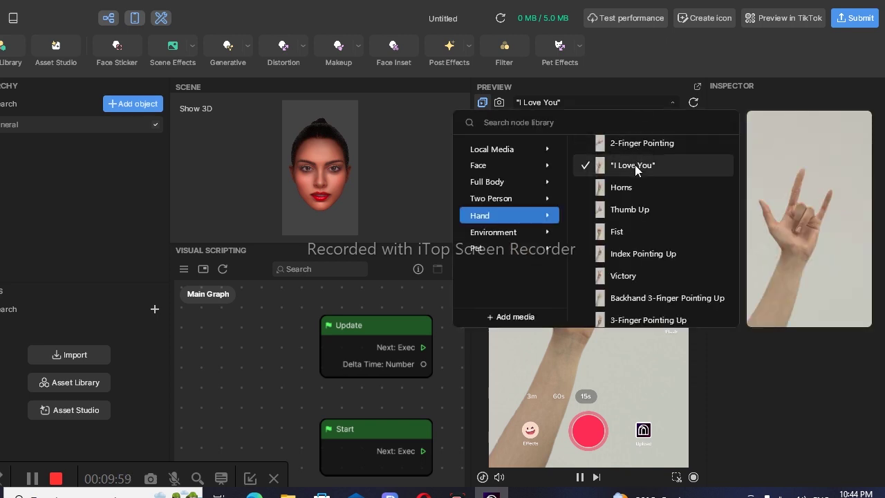
{"action": "mouse_move", "coordinate": [506, 168]}
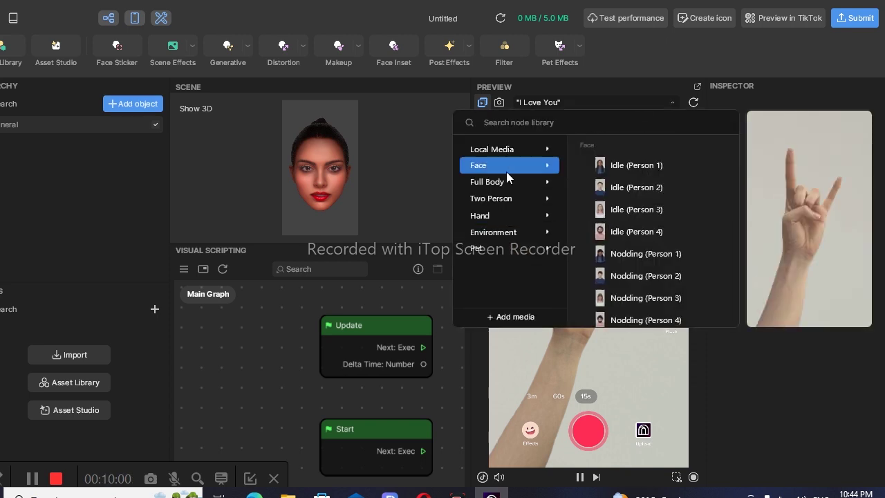
{"action": "left_click", "coordinate": [620, 210]}
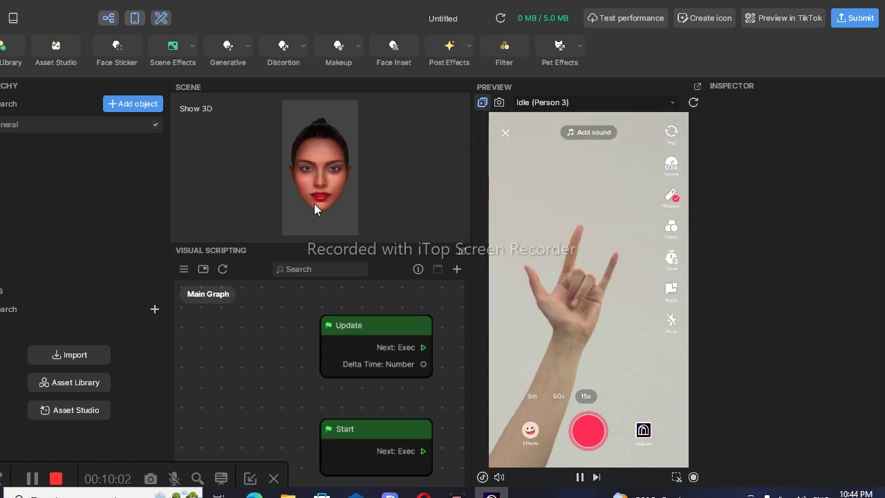
Add a Lip Effect from the Face Effects objects to the scene and set its opacity to 1.00.
{"action": "left_click", "coordinate": [148, 104]}
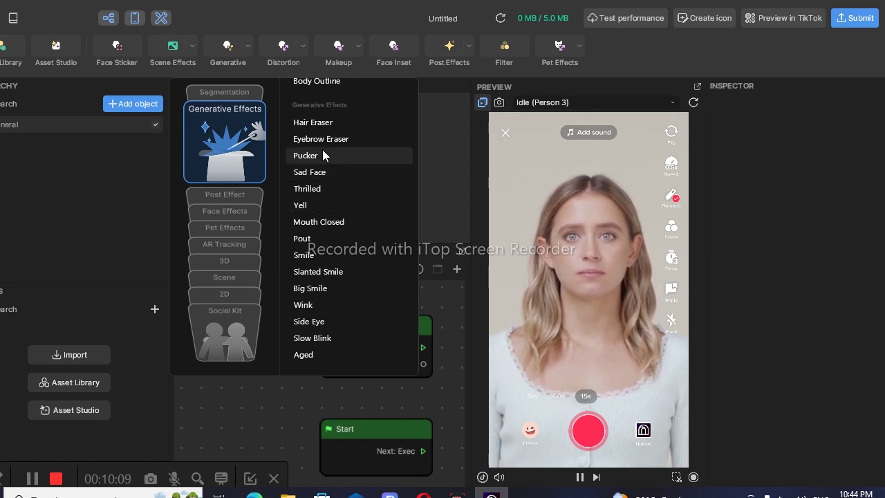
{"action": "scroll", "coordinate": [320, 161], "scroll_direction": "up", "scroll_amount": 3}
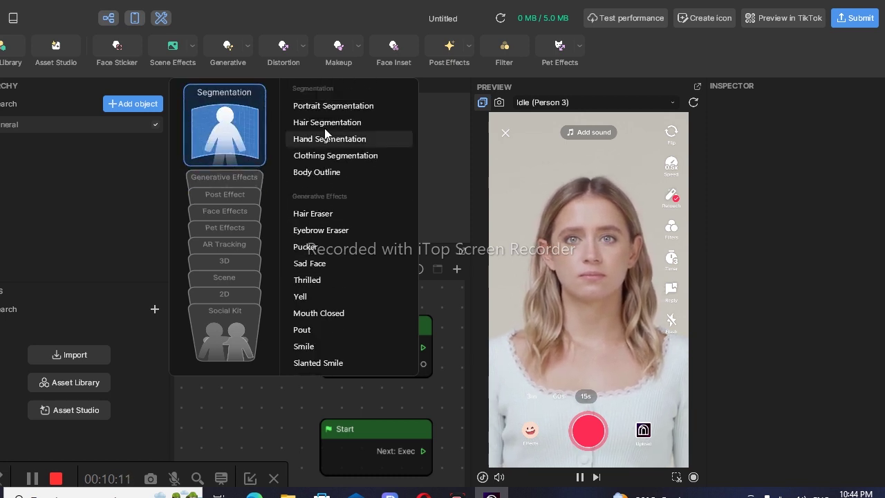
{"action": "scroll", "coordinate": [332, 251], "scroll_direction": "down", "scroll_amount": 3}
{"action": "scroll", "coordinate": [331, 251], "scroll_direction": "down", "scroll_amount": 5}
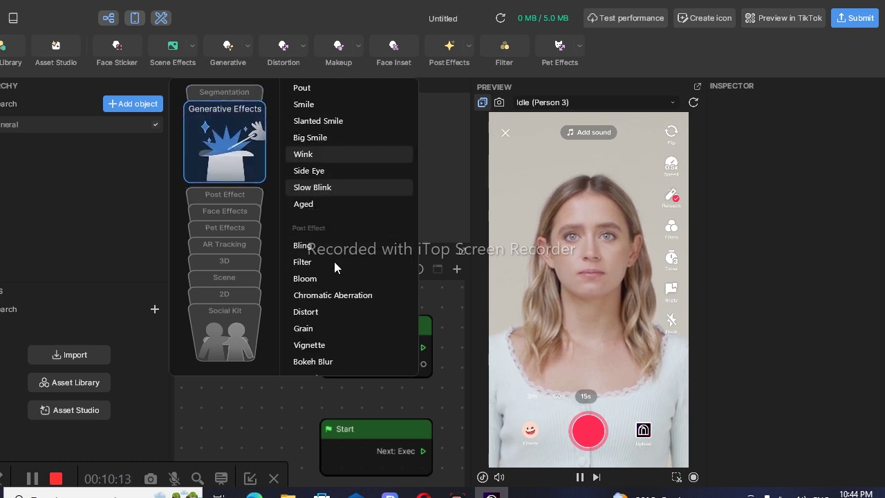
{"action": "scroll", "coordinate": [333, 256], "scroll_direction": "down", "scroll_amount": 3}
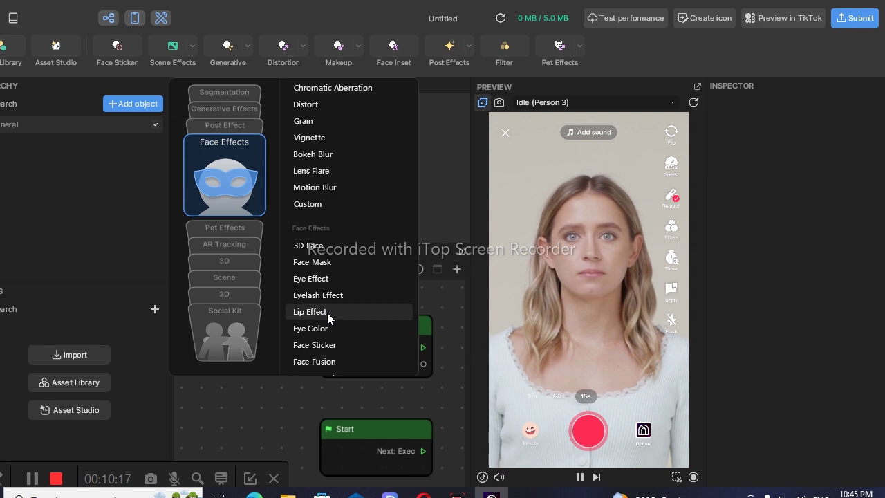
{"action": "left_click", "coordinate": [327, 312]}
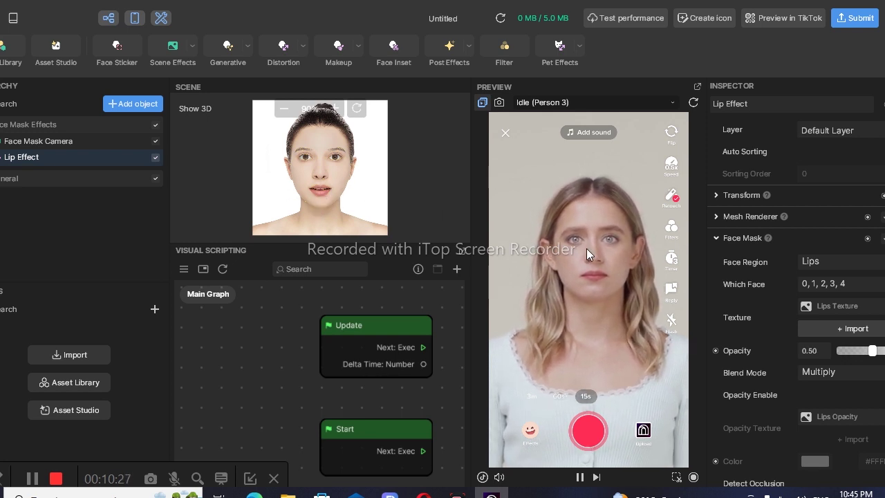
{"action": "left_click_drag", "start_coordinate": [872, 352], "coordinate": [884, 352]}
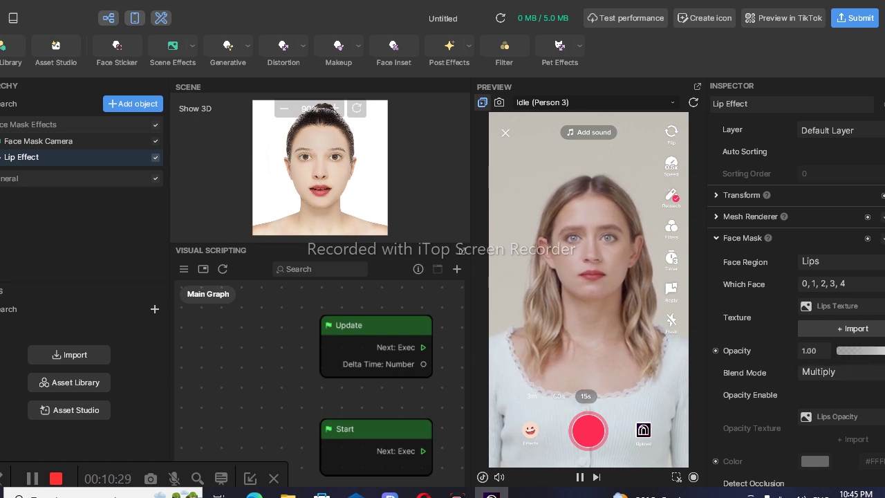